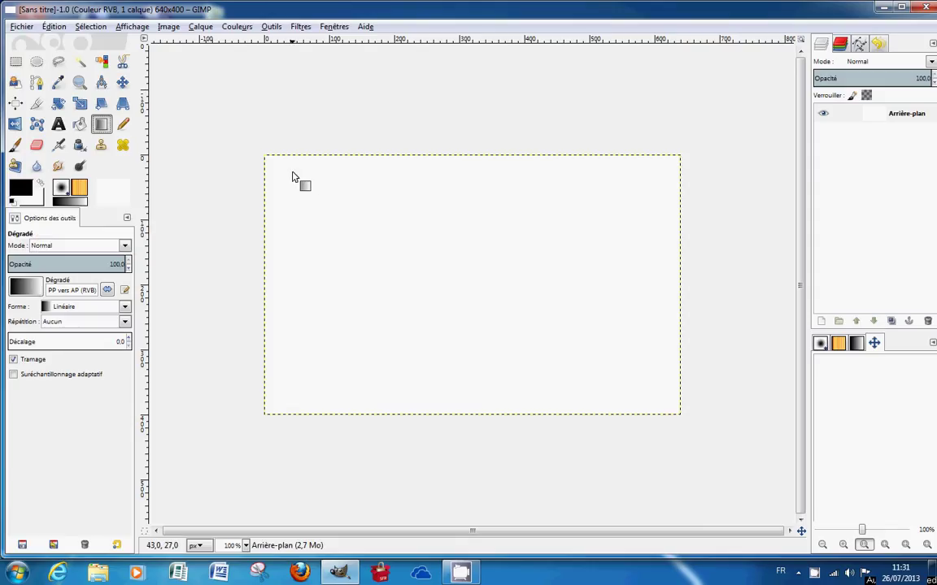
Fill the canvas with black-to-white linear gradients of varying lengths and directions, ending with one from the upper-left to the lower-right corner
{"action": "left_click_drag", "start_coordinate": [286, 171], "coordinate": [530, 390]}
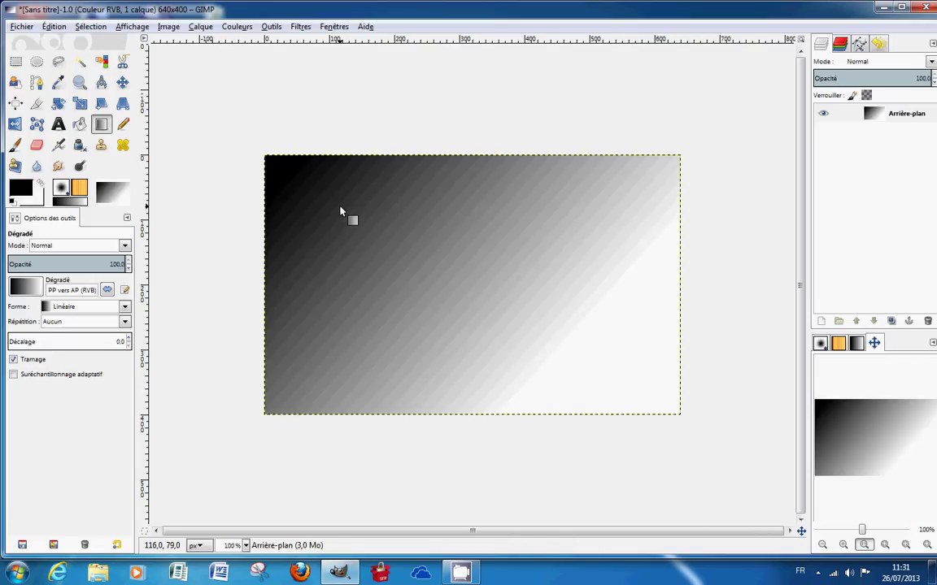
{"action": "left_click_drag", "start_coordinate": [339, 207], "coordinate": [366, 241]}
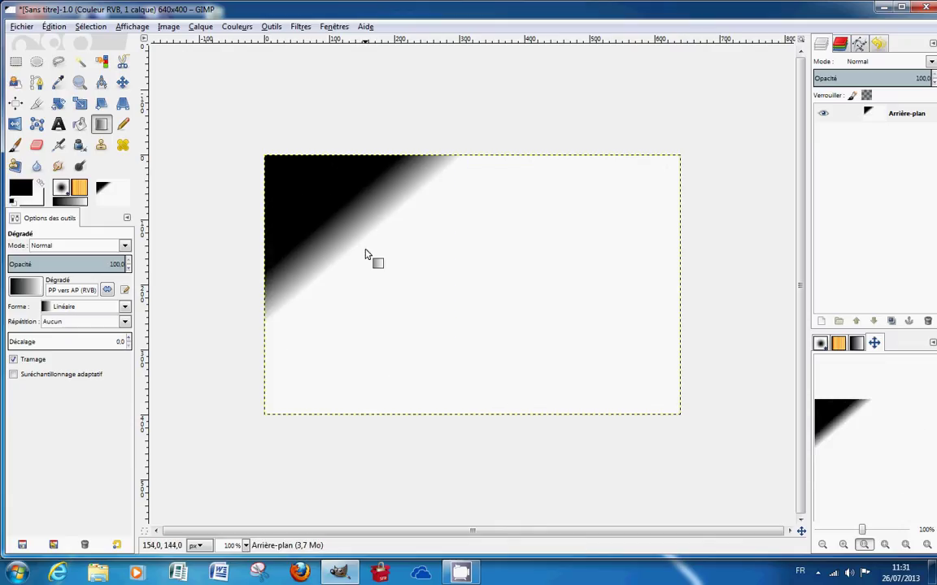
{"action": "left_click_drag", "start_coordinate": [257, 151], "coordinate": [768, 474]}
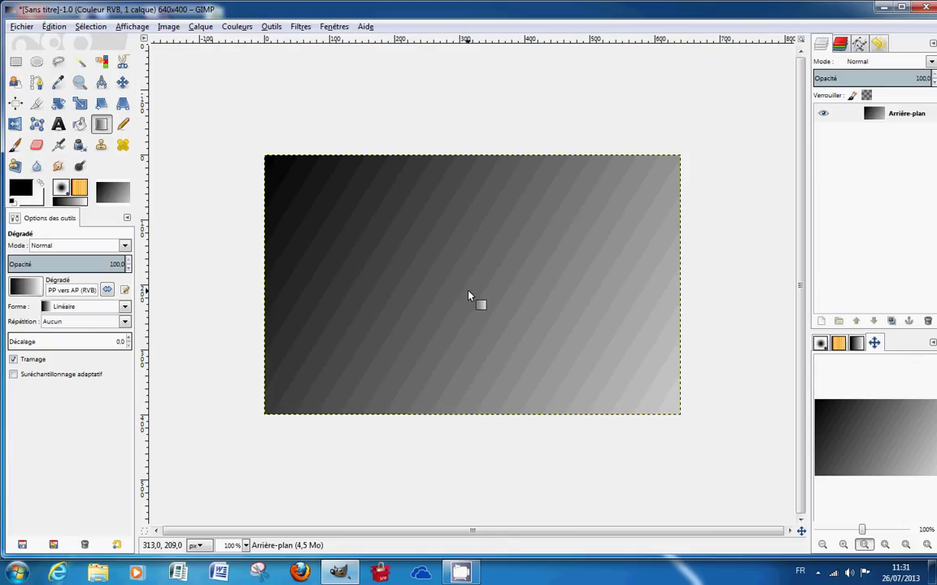
{"action": "left_click_drag", "start_coordinate": [467, 290], "coordinate": [626, 163]}
{"action": "left_click_drag", "start_coordinate": [269, 159], "coordinate": [683, 420]}
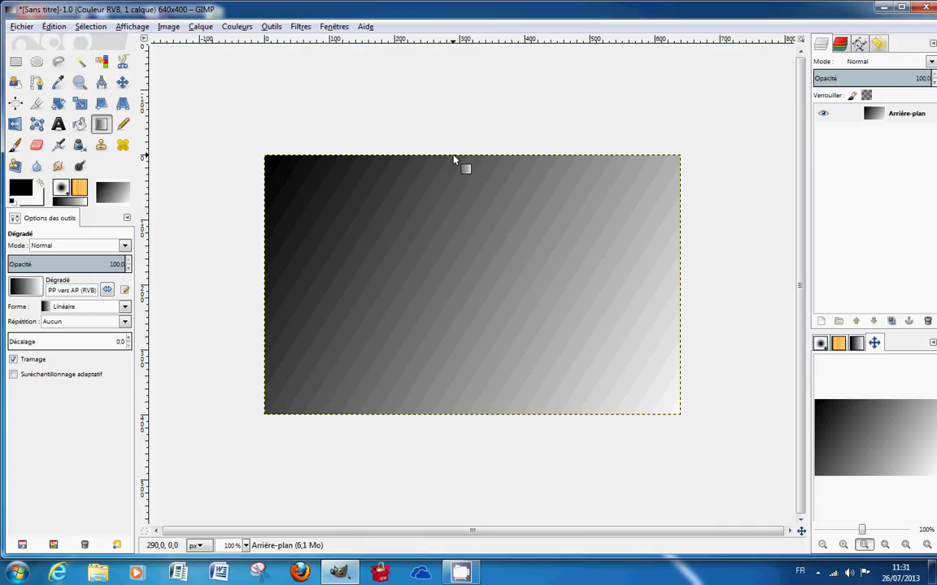
Fill the canvas with a nearly vertical black-to-white linear gradient from its upper edge to just below its lower edge, trying the angle constraint
{"action": "left_click_drag", "start_coordinate": [453, 156], "coordinate": [460, 231]}
{"action": "key", "text": "ctrl"}
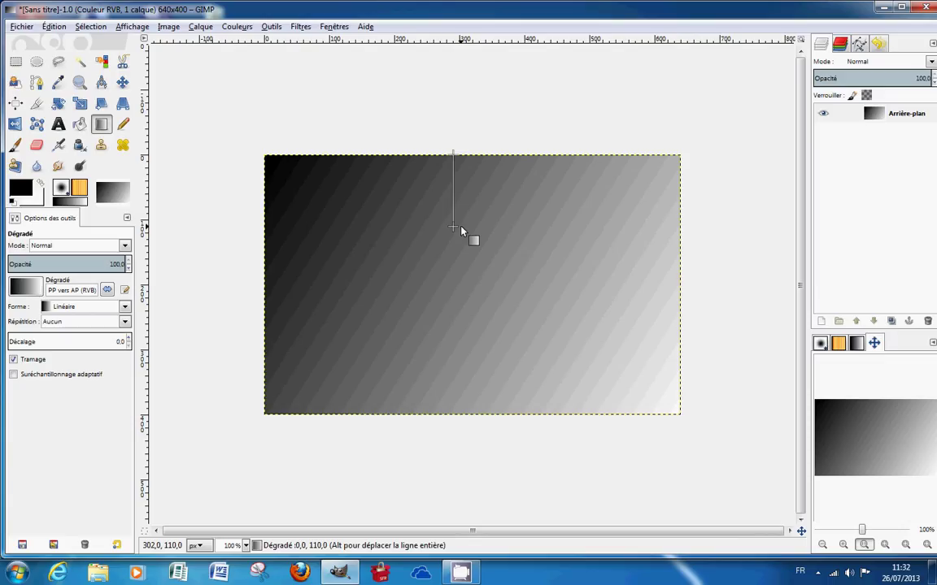
{"action": "left_click_drag", "start_coordinate": [460, 231], "coordinate": [478, 422]}
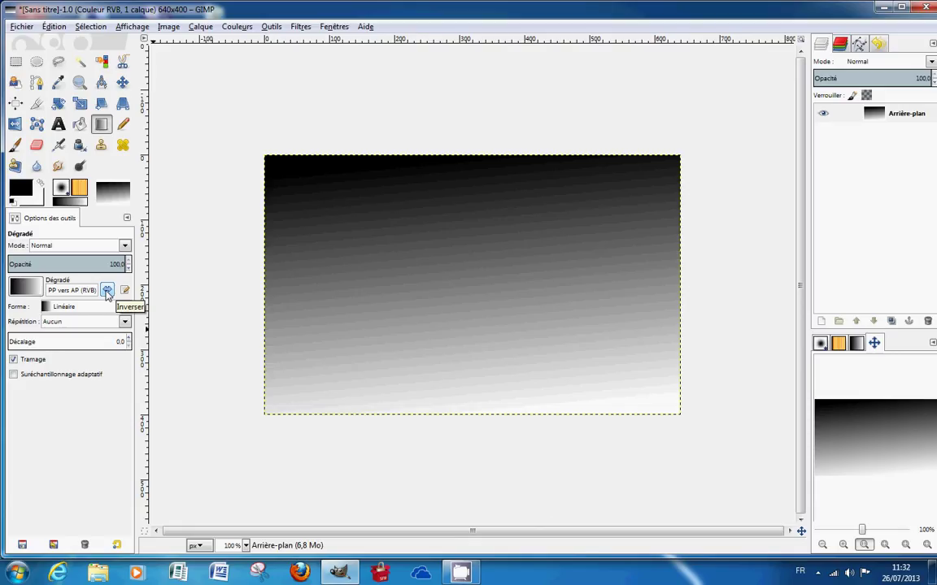
Reverse the gradient and redraw it over the canvas several times, ending with a stroke from the lower middle toward the upper right
{"action": "left_click", "coordinate": [106, 292]}
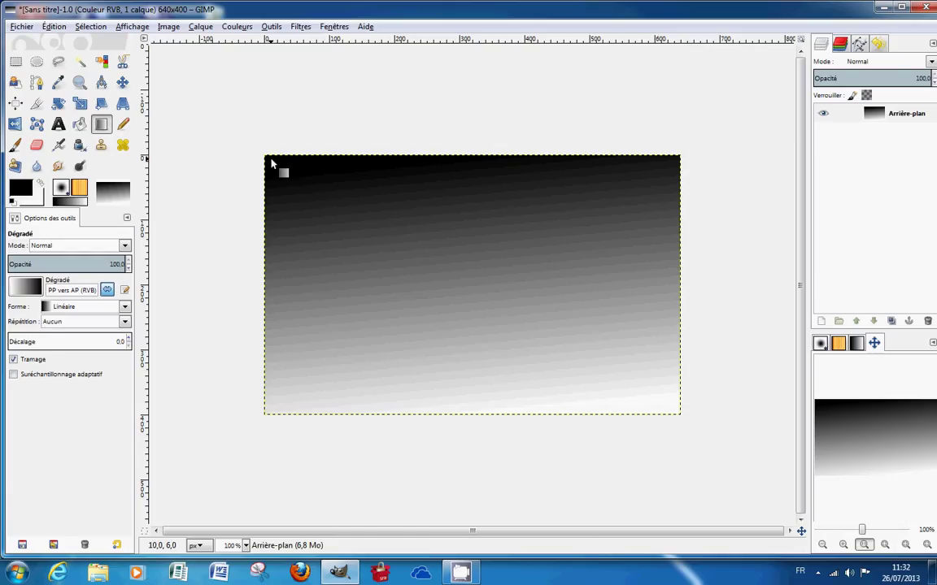
{"action": "left_click_drag", "start_coordinate": [271, 163], "coordinate": [392, 251]}
{"action": "left_click_drag", "start_coordinate": [319, 182], "coordinate": [409, 288]}
{"action": "left_click_drag", "start_coordinate": [457, 345], "coordinate": [561, 173]}
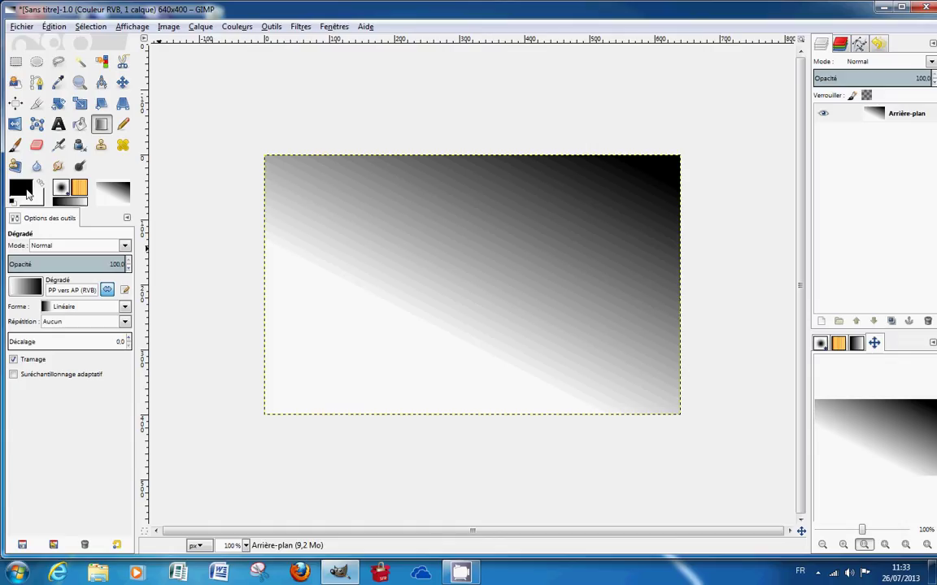
Set the foreground colour to red and the background colour to yellow (f6e743) from the saved colour swatches
{"action": "left_click", "coordinate": [22, 189]}
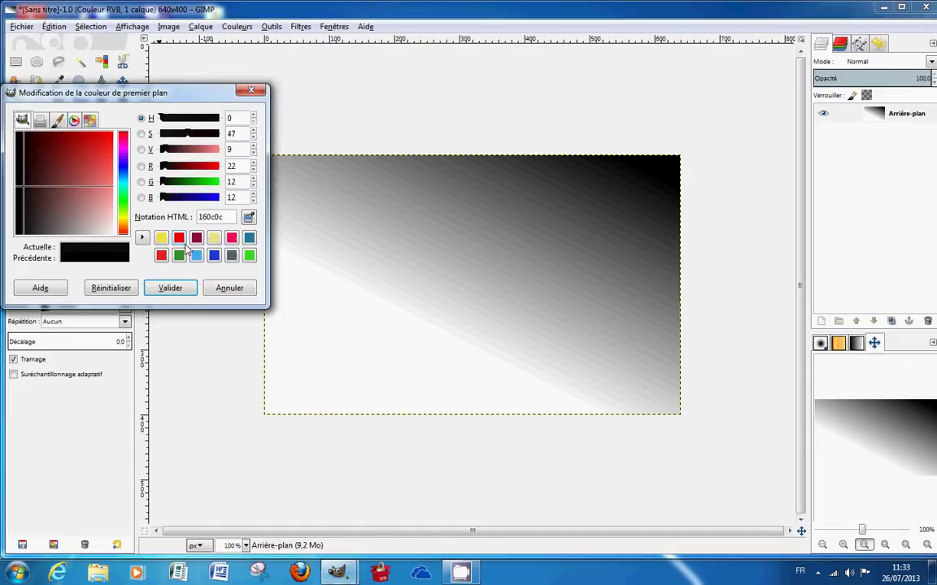
{"action": "left_click", "coordinate": [179, 238]}
{"action": "left_click", "coordinate": [173, 289]}
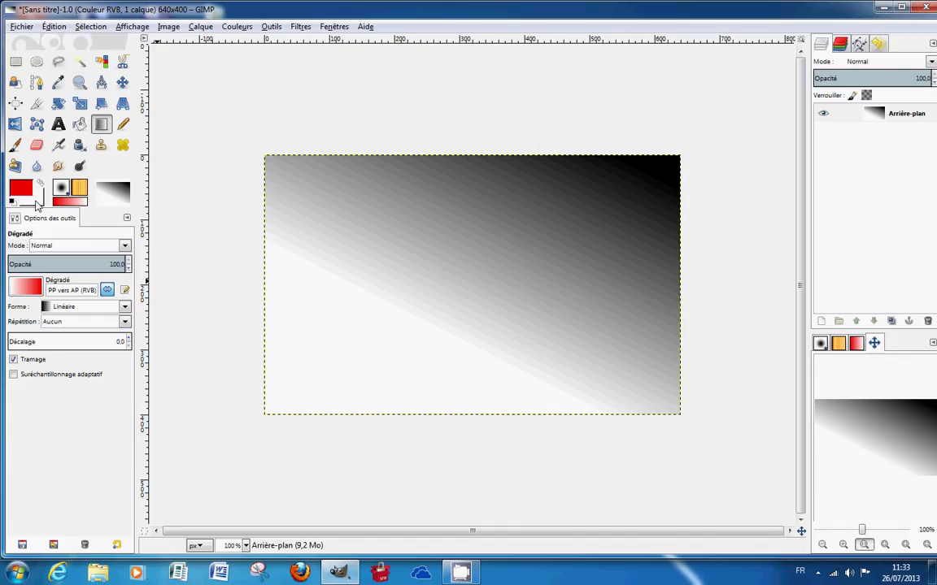
{"action": "left_click", "coordinate": [36, 205]}
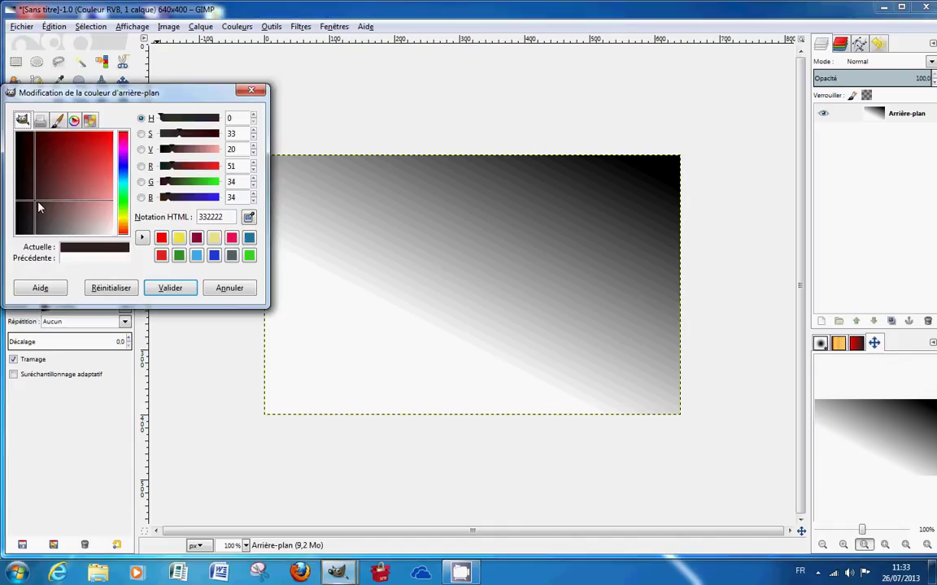
{"action": "left_click", "coordinate": [179, 238]}
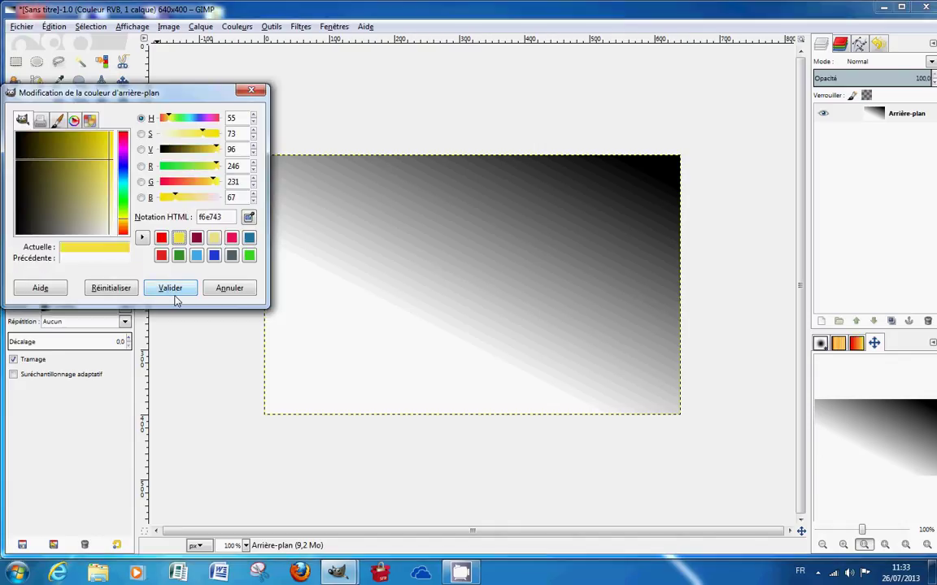
{"action": "left_click", "coordinate": [172, 289]}
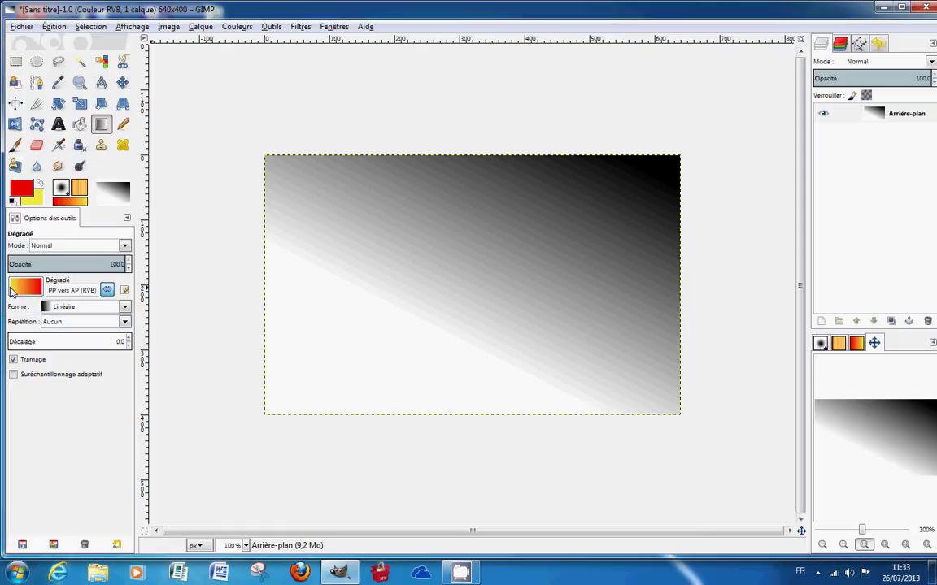
Turn off gradient reversal and draw red-to-yellow linear gradients across the canvas, ending with a stroke from the upper right toward the centre
{"action": "left_click", "coordinate": [107, 290]}
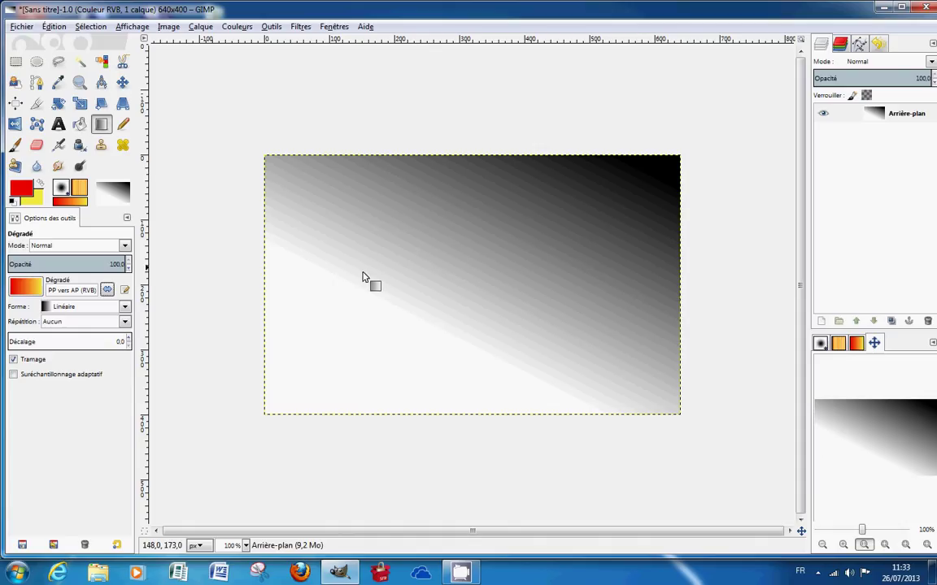
{"action": "mouse_move", "coordinate": [375, 293]}
{"action": "left_mouse_down"}
{"action": "mouse_move", "coordinate": [456, 187]}
{"action": "mouse_move", "coordinate": [504, 99]}
{"action": "left_mouse_up"}
{"action": "left_click_drag", "start_coordinate": [431, 288], "coordinate": [503, 237]}
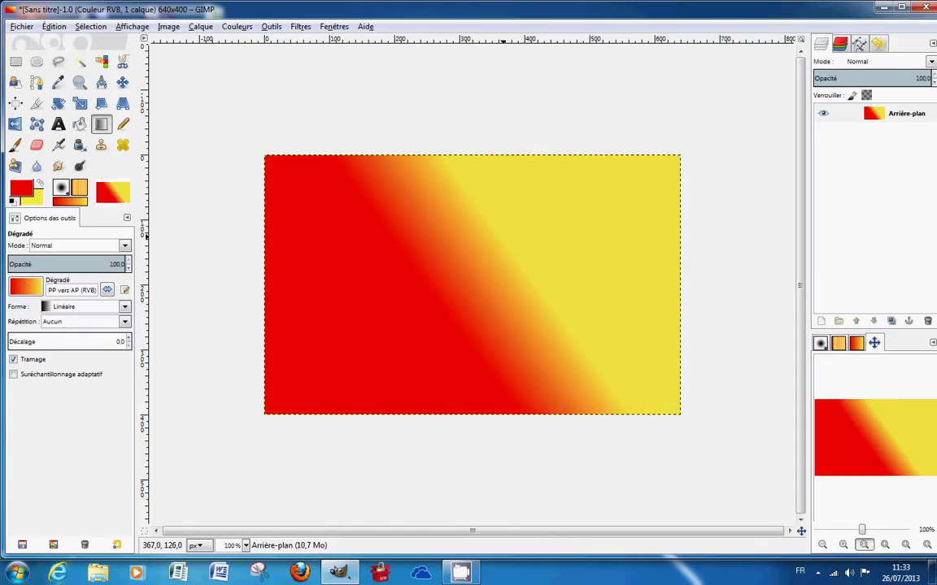
{"action": "left_click_drag", "start_coordinate": [542, 146], "coordinate": [468, 316]}
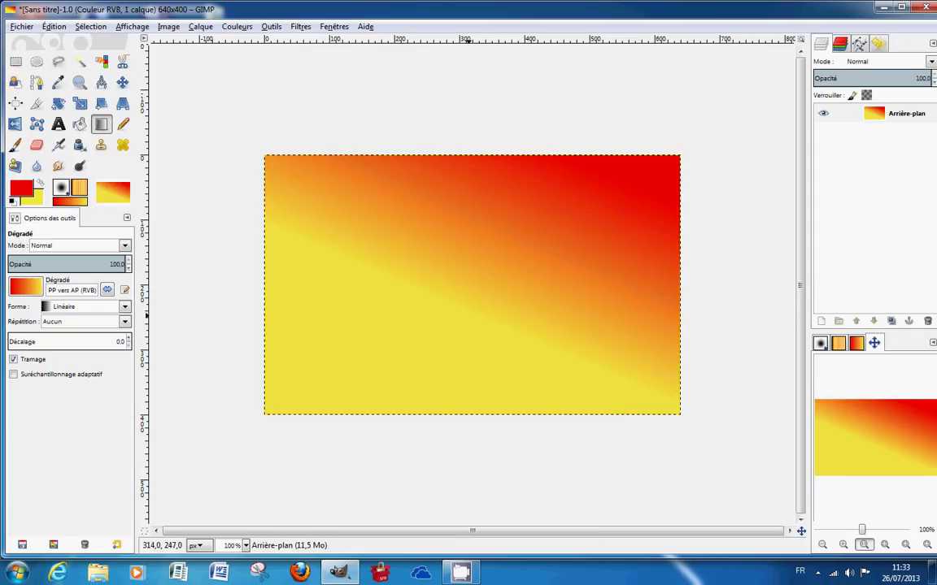
Choose the Golden gradient and draw it diagonally across the canvas, then more steeply downward from above its upper edge
{"action": "left_click", "coordinate": [36, 291]}
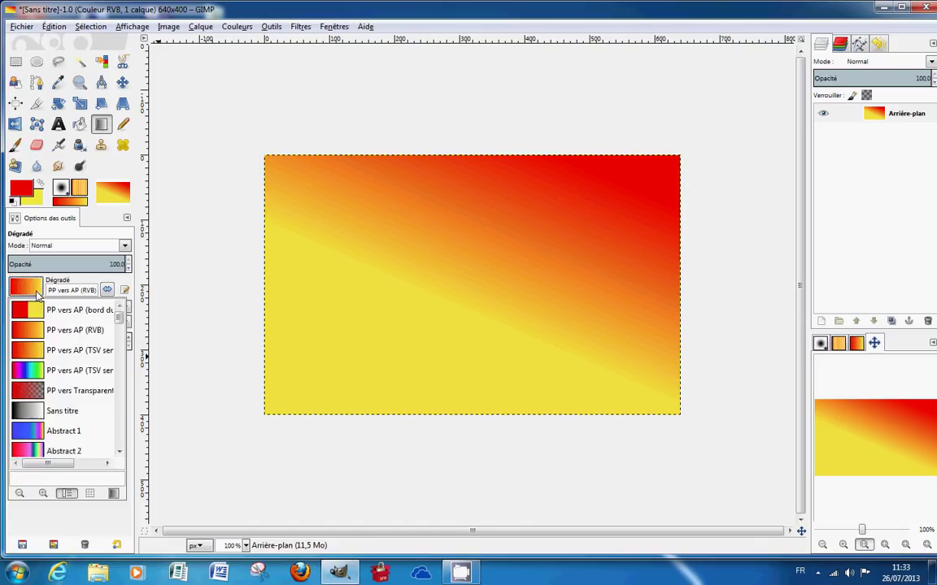
{"action": "left_click", "coordinate": [35, 293]}
{"action": "left_click", "coordinate": [31, 292]}
{"action": "left_click_drag", "start_coordinate": [120, 319], "coordinate": [119, 383]}
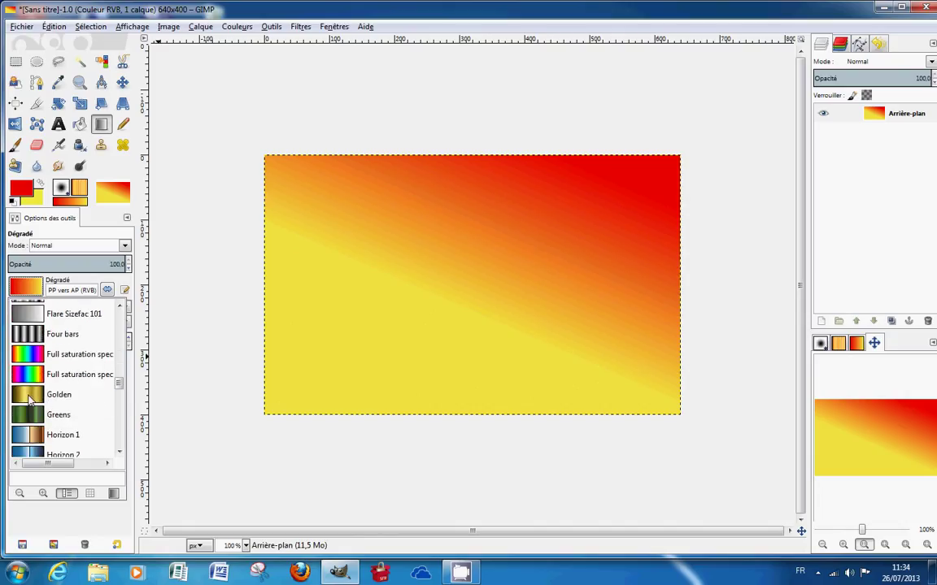
{"action": "double_click", "coordinate": [28, 395]}
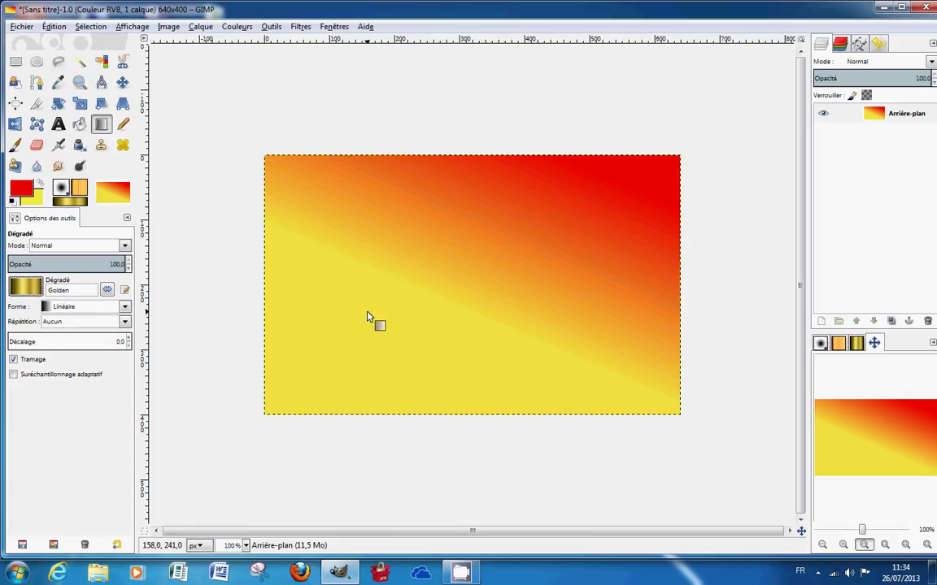
{"action": "left_click_drag", "start_coordinate": [369, 312], "coordinate": [648, 120]}
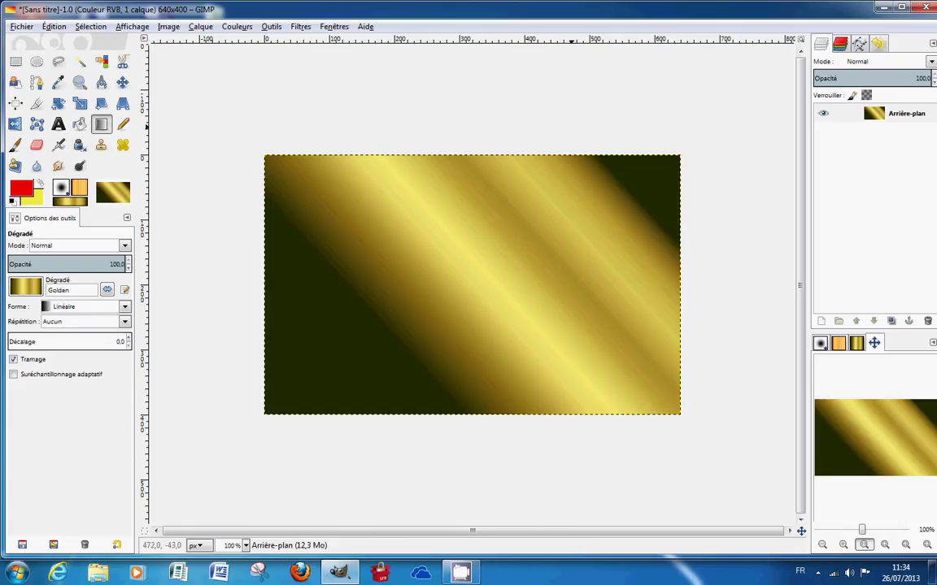
{"action": "left_click_drag", "start_coordinate": [370, 133], "coordinate": [417, 294]}
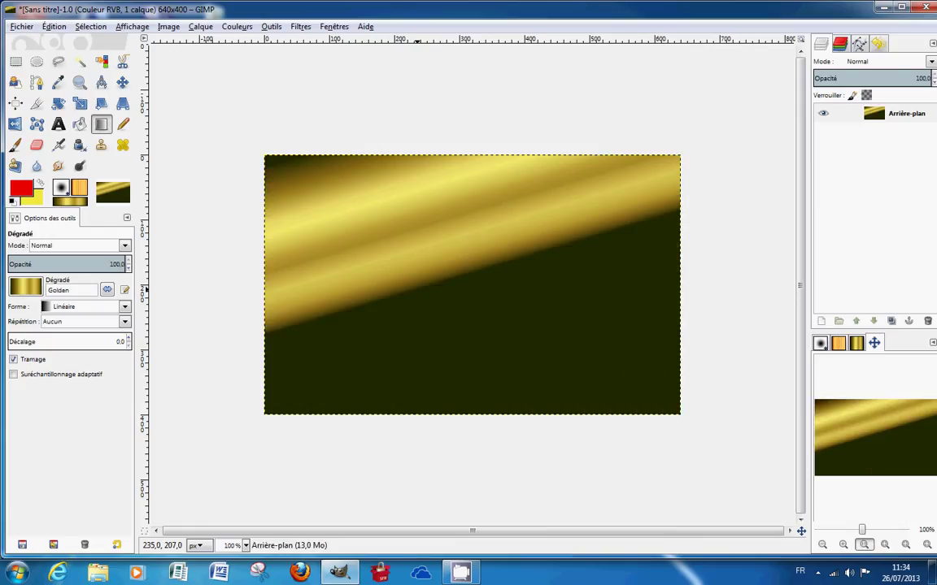
Fill the canvas with the Pastel Rainbow gradient in the Bilinéaire shape, drawn from the centre to the upper edge
{"action": "left_click", "coordinate": [25, 286]}
{"action": "mouse_move", "coordinate": [118, 392]}
{"action": "left_mouse_down"}
{"action": "mouse_move", "coordinate": [118, 345]}
{"action": "mouse_move", "coordinate": [119, 404]}
{"action": "left_mouse_up"}
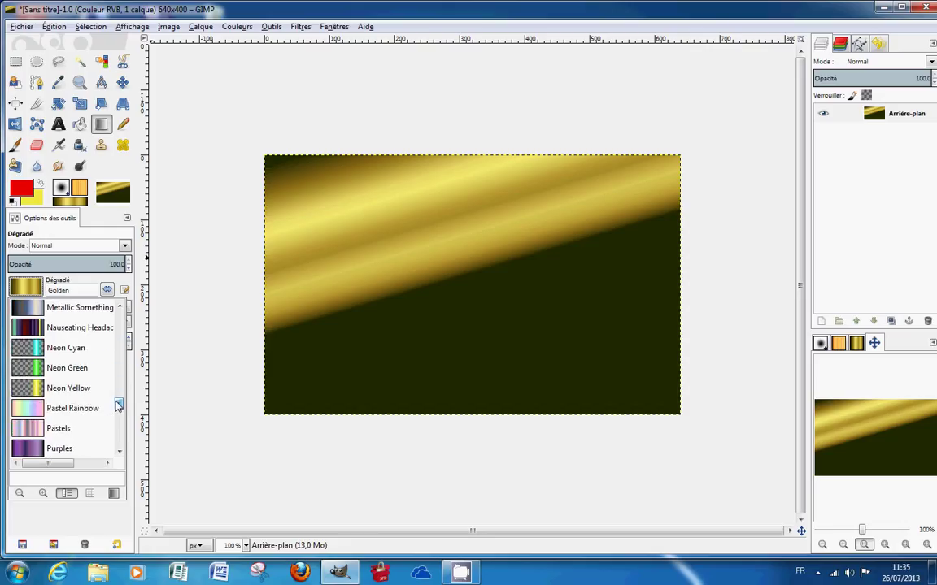
{"action": "left_click", "coordinate": [31, 410]}
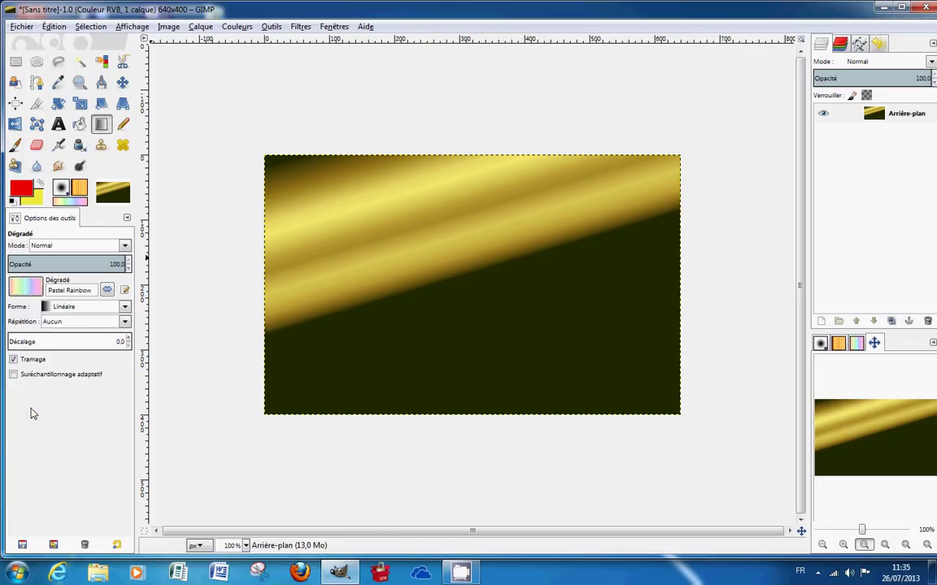
{"action": "left_click", "coordinate": [125, 308]}
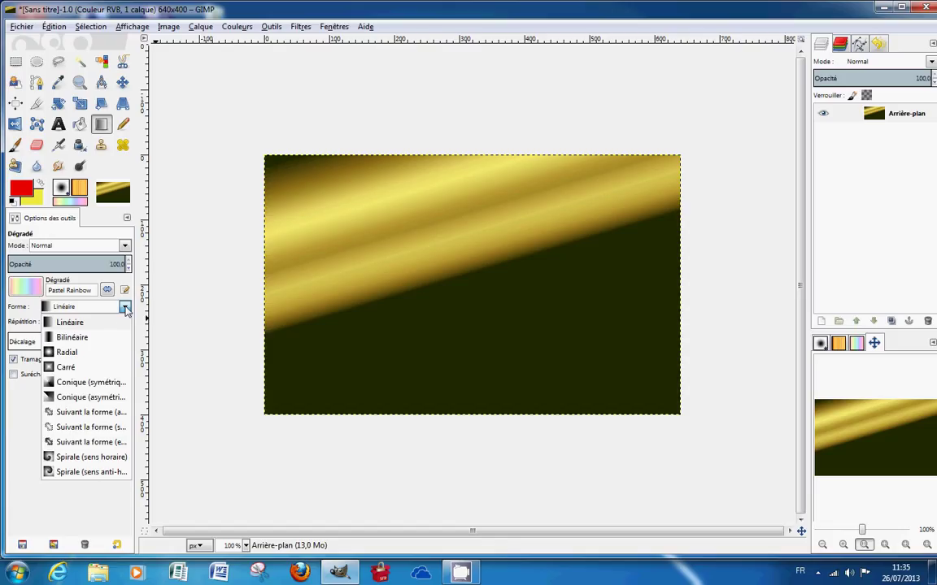
{"action": "left_click", "coordinate": [73, 337]}
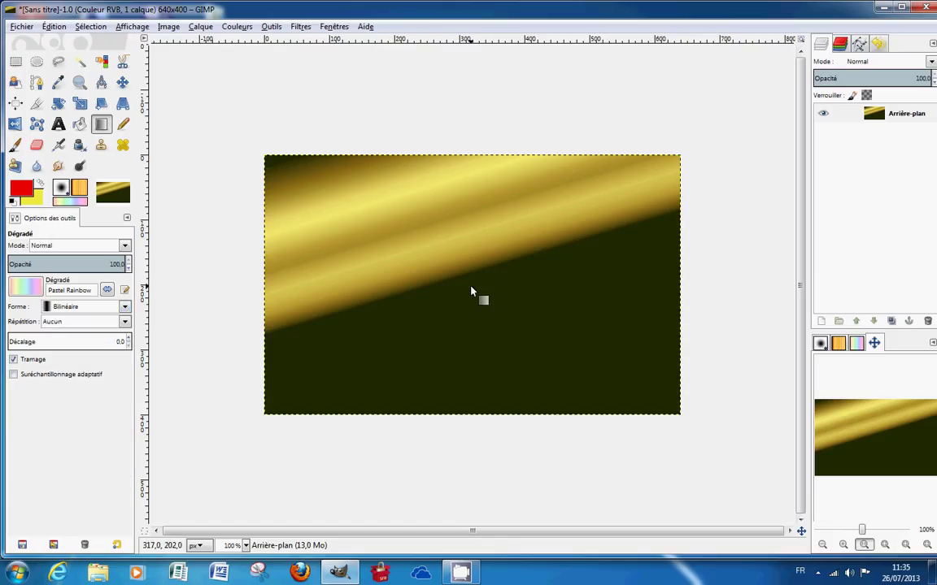
{"action": "left_click_drag", "start_coordinate": [466, 291], "coordinate": [472, 163]}
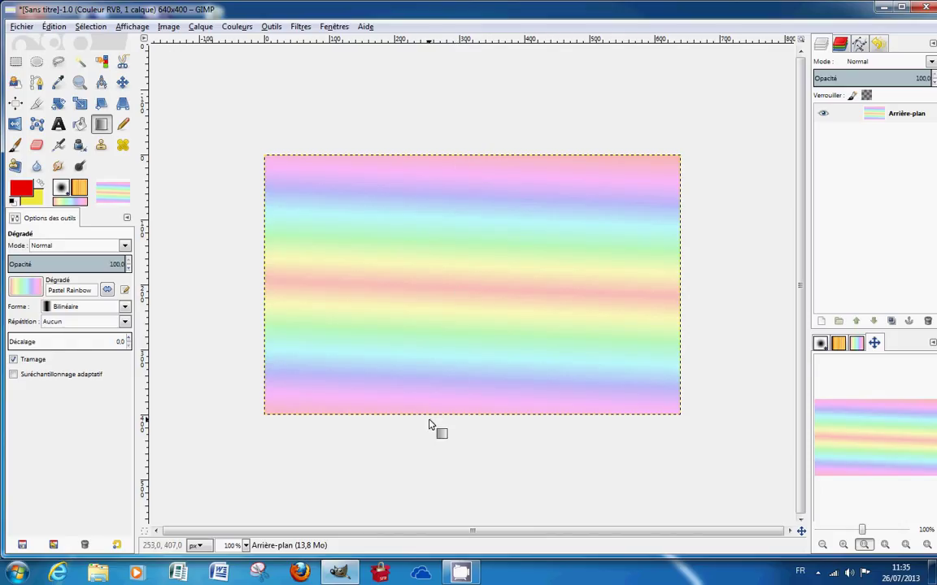
Change the gradient shape to Radial and draw circular Pastel Rainbow gradients from different starting points on the canvas
{"action": "left_click", "coordinate": [124, 306]}
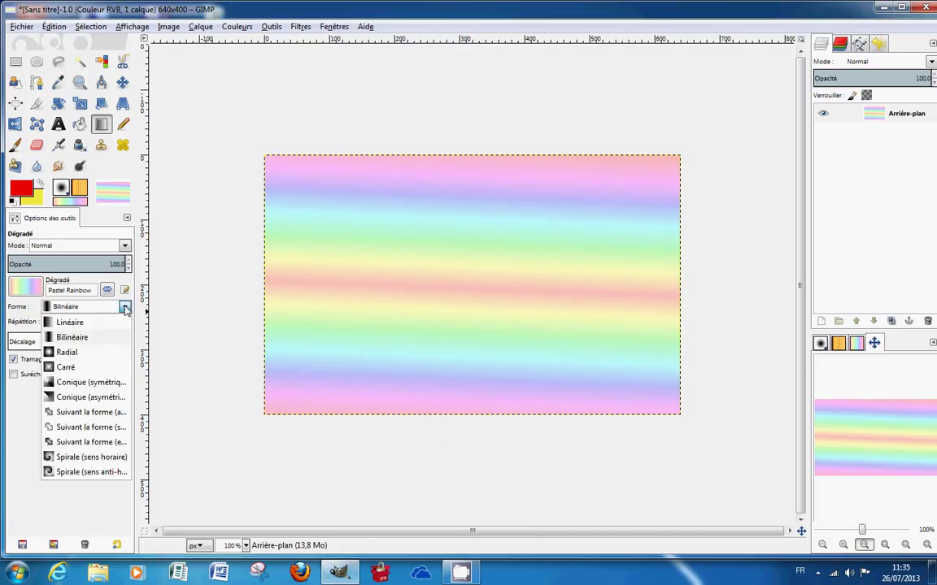
{"action": "left_click", "coordinate": [67, 352]}
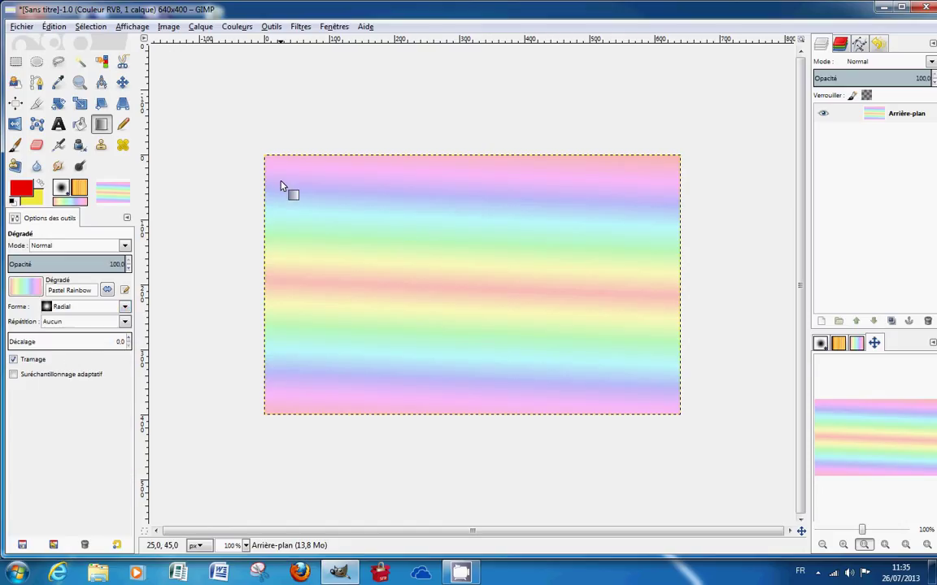
{"action": "mouse_move", "coordinate": [274, 163]}
{"action": "left_mouse_down"}
{"action": "mouse_move", "coordinate": [418, 295]}
{"action": "mouse_move", "coordinate": [429, 319]}
{"action": "mouse_move", "coordinate": [423, 280]}
{"action": "left_mouse_up"}
{"action": "mouse_move", "coordinate": [435, 208]}
{"action": "left_mouse_down"}
{"action": "mouse_move", "coordinate": [509, 358]}
{"action": "mouse_move", "coordinate": [479, 351]}
{"action": "mouse_move", "coordinate": [521, 339]}
{"action": "left_mouse_up"}
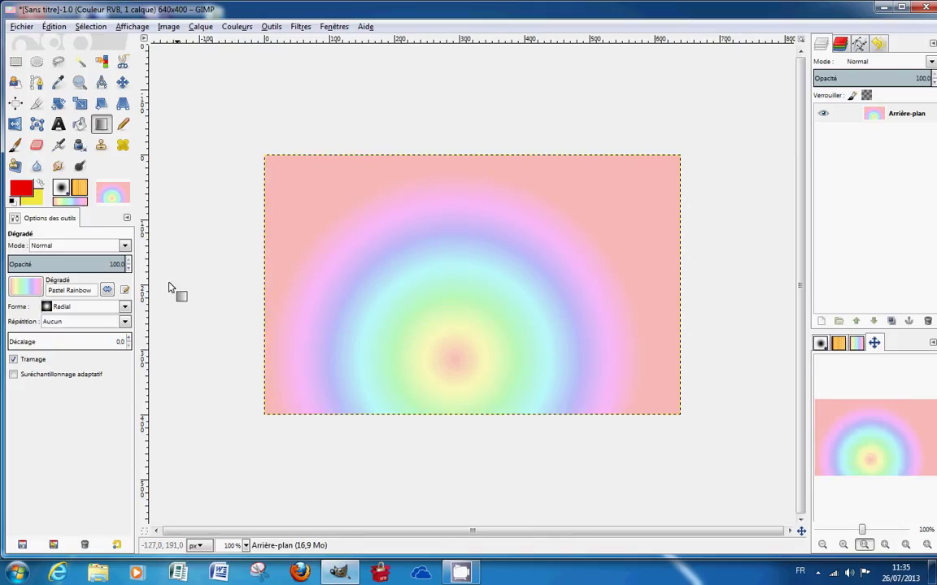
Change the gradient shape to Carré and draw square gradients, ending with one centred in the lower middle of the canvas
{"action": "left_click", "coordinate": [126, 309]}
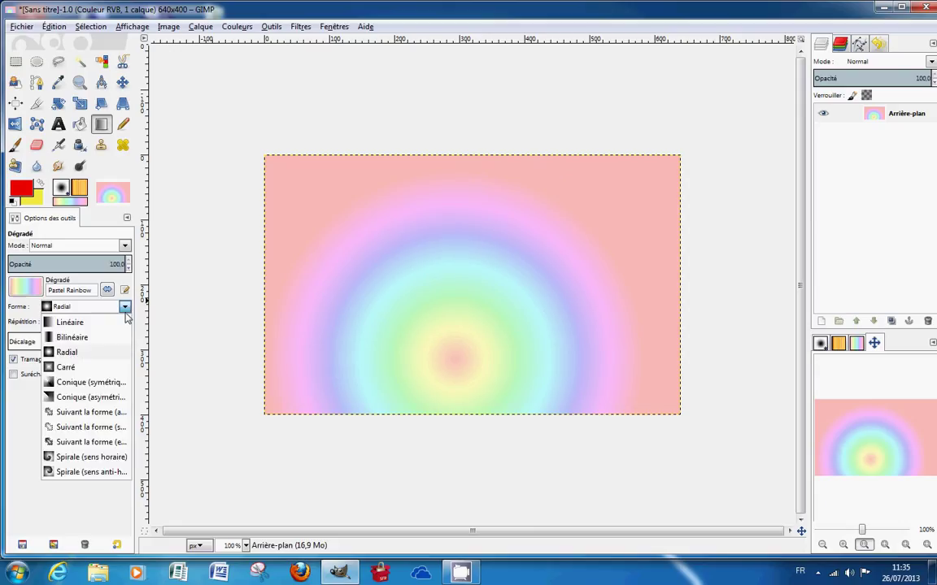
{"action": "left_click", "coordinate": [61, 366]}
{"action": "left_click_drag", "start_coordinate": [301, 198], "coordinate": [391, 334]}
{"action": "left_click_drag", "start_coordinate": [422, 366], "coordinate": [588, 237]}
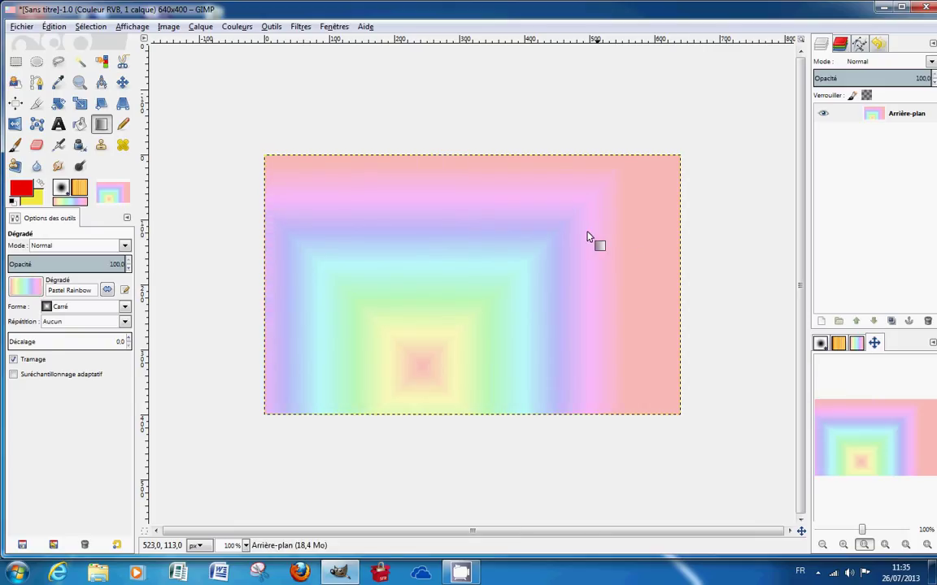
Change the gradient shape to Spirale (sens horaire) and draw spirals from the lower-left area and from near the canvas centre
{"action": "left_click", "coordinate": [125, 308]}
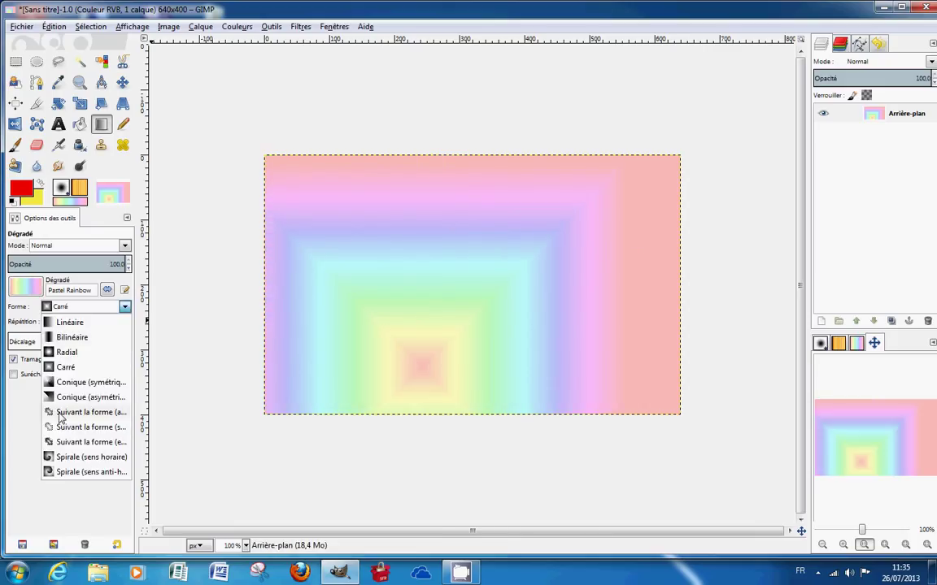
{"action": "left_click", "coordinate": [77, 460]}
{"action": "left_click_drag", "start_coordinate": [297, 348], "coordinate": [482, 227]}
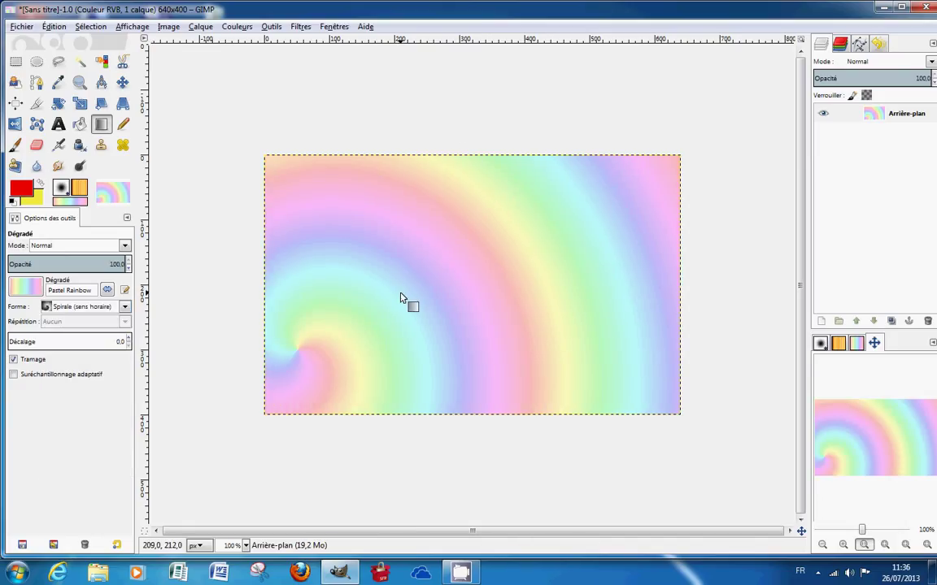
{"action": "left_click_drag", "start_coordinate": [401, 296], "coordinate": [545, 257]}
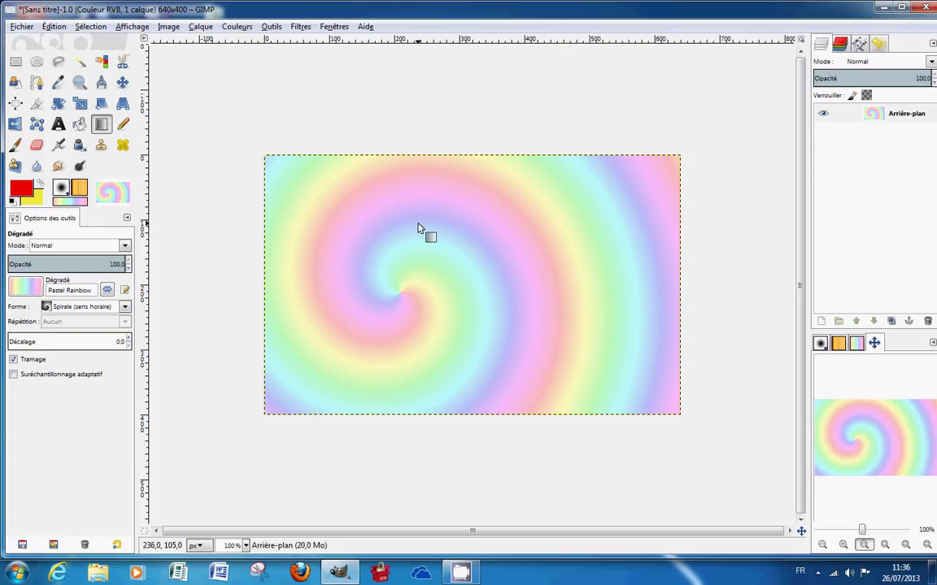